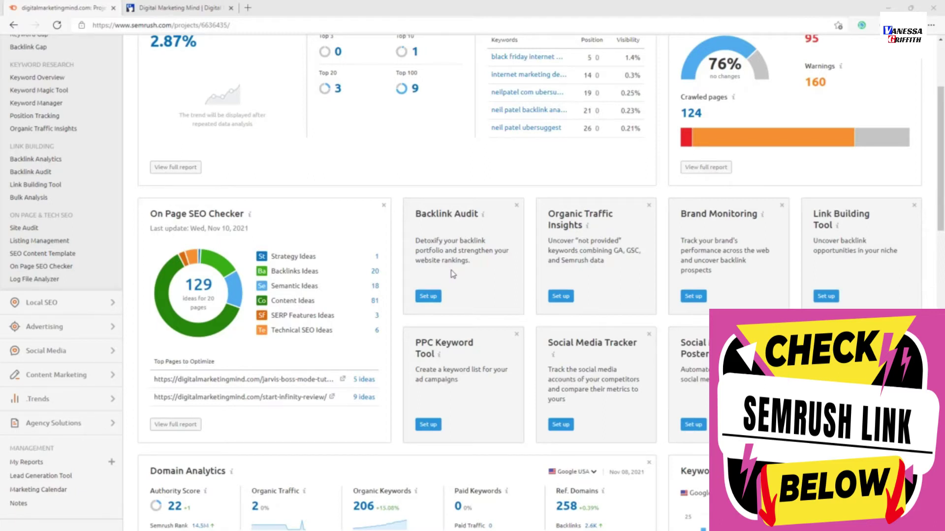
Open the Backlink Audit setup for digitalmarketingmind.com, with Root domain as the campaign scope.
click(427, 297)
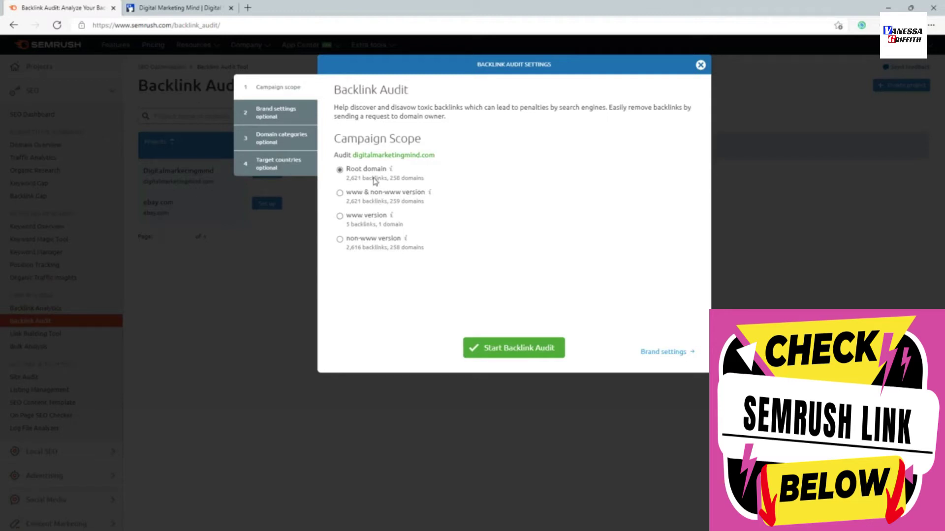
Add 'digital marketing mind' as a third brand name beside the two domain variants.
click(657, 352)
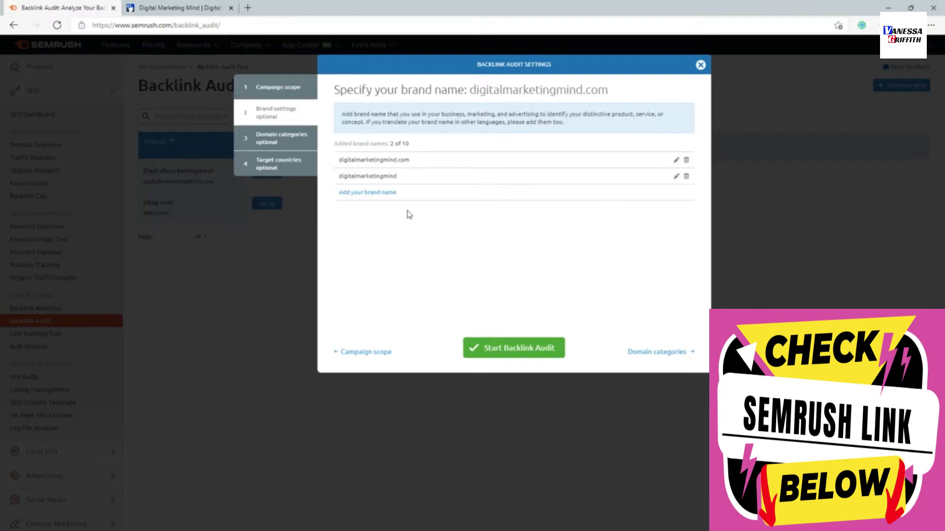
click(368, 193)
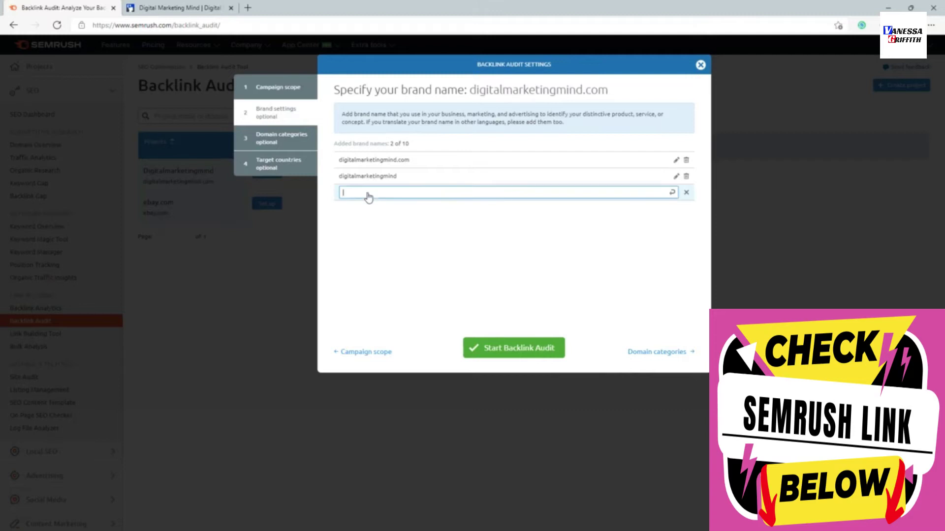
text(digital marketing mind)
click(673, 192)
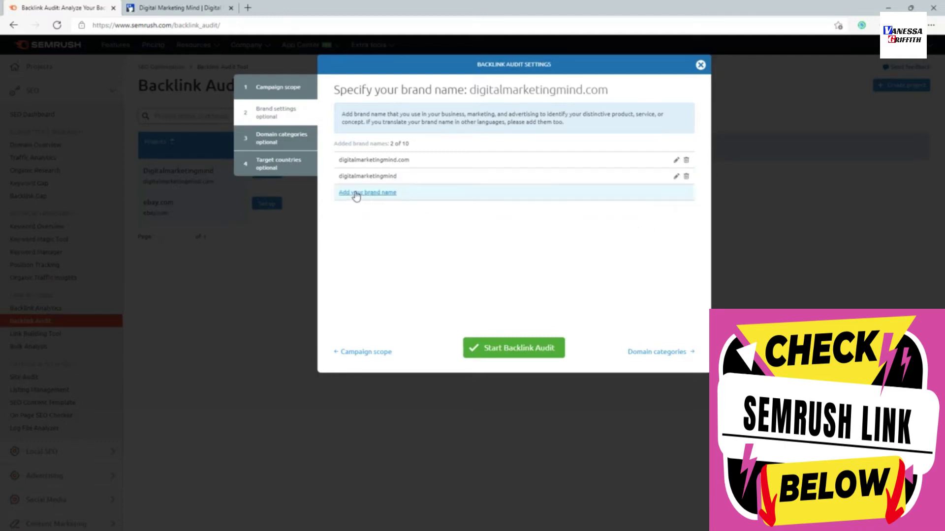
click(356, 194)
text(ad)
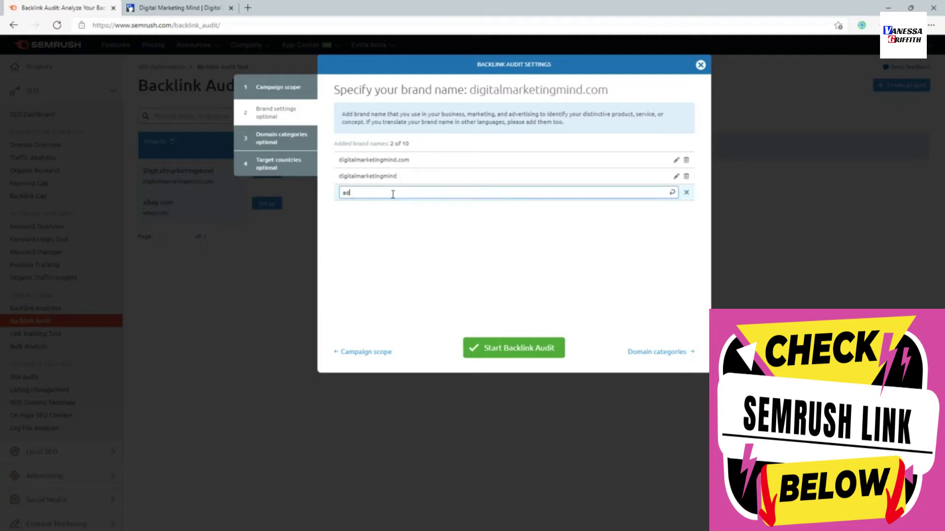
text(digital marketing mind)
key(Return)
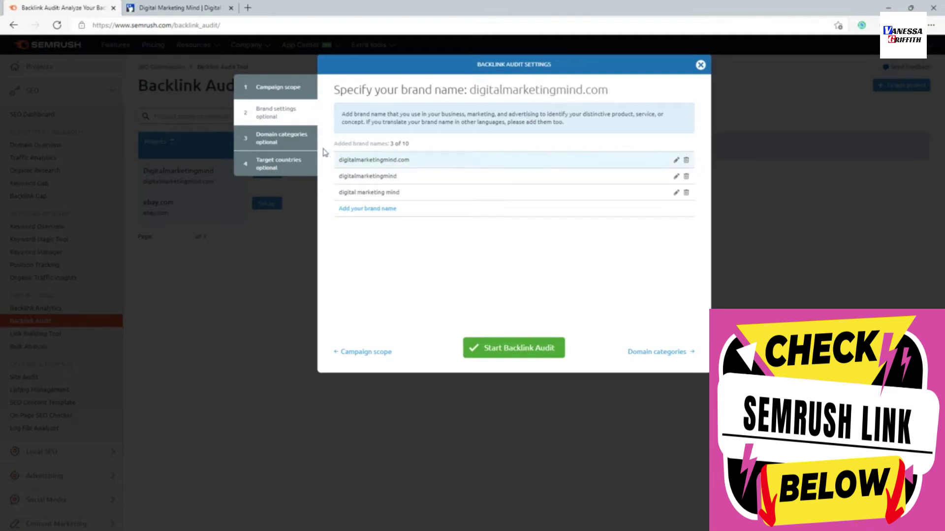
Tick Internet & Telecom, Computers & Electronics and Business & Industrial as the audit's domain categories.
click(282, 143)
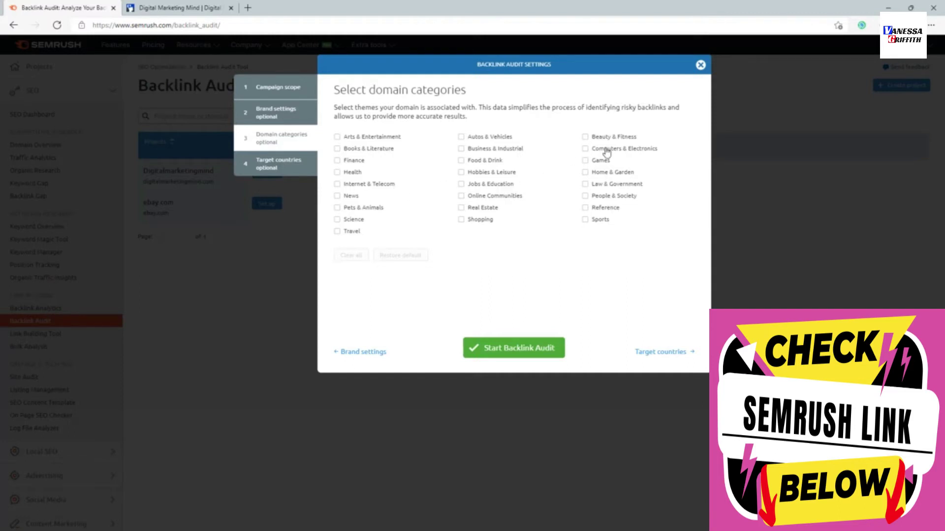
click(364, 186)
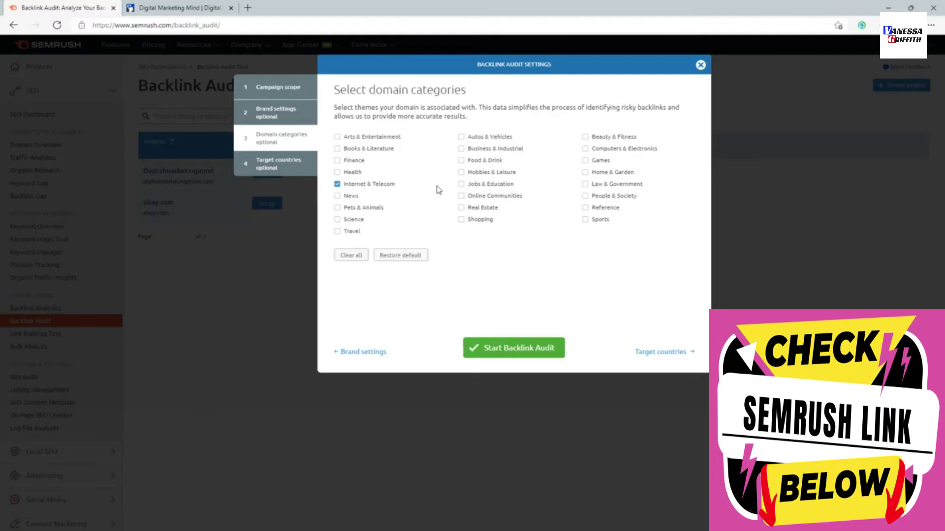
click(634, 152)
click(471, 149)
Add United Kingdom and India as target countries, then start the backlink audit.
click(292, 173)
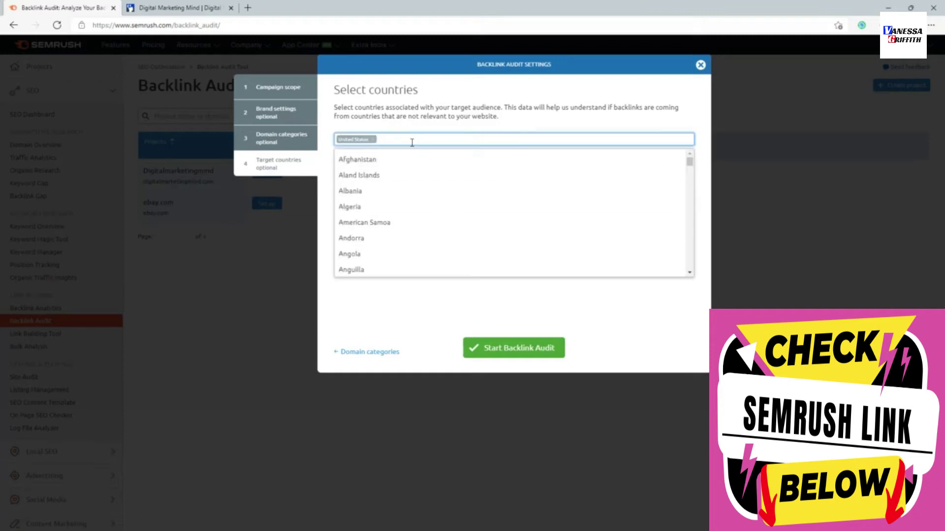
text(unit)
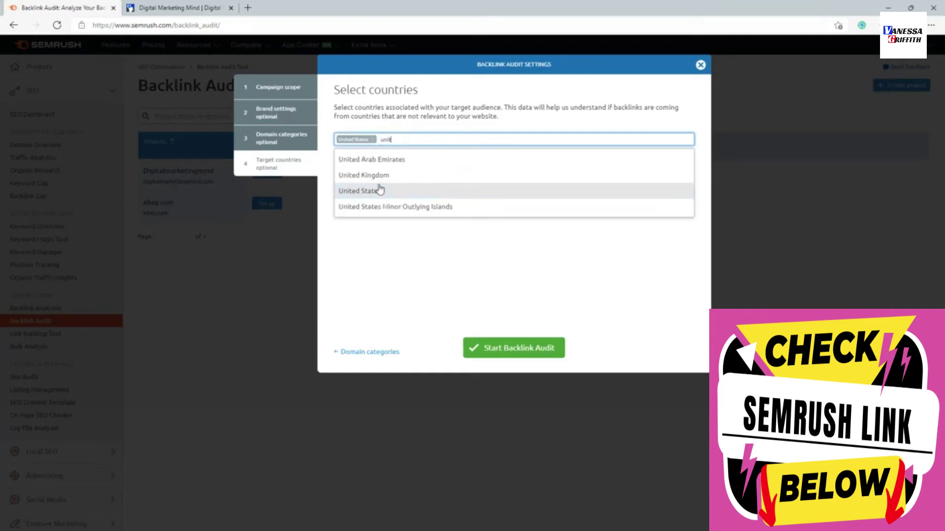
click(368, 178)
text(indi)
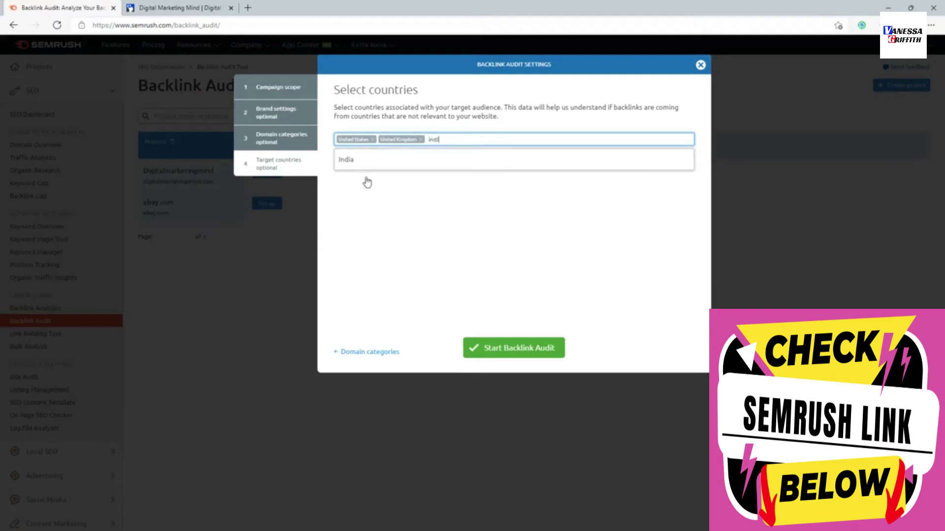
click(360, 160)
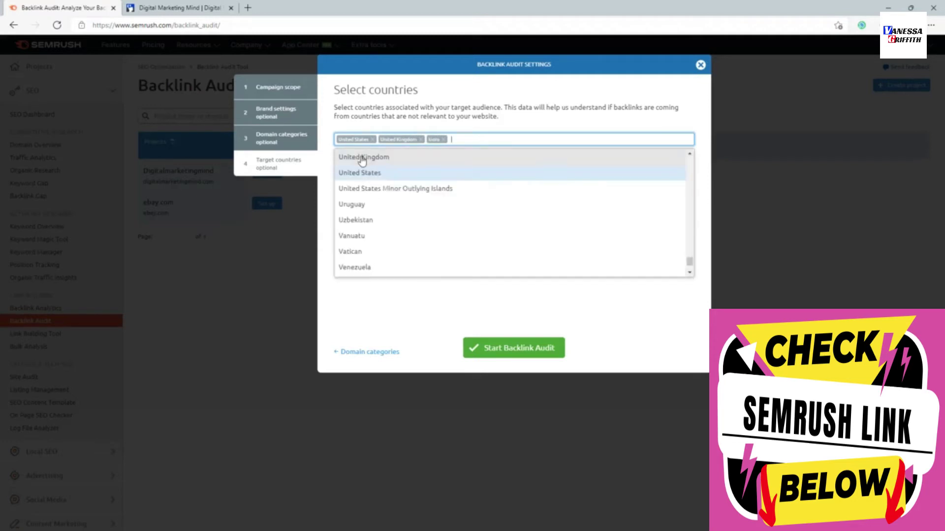
click(509, 295)
click(533, 358)
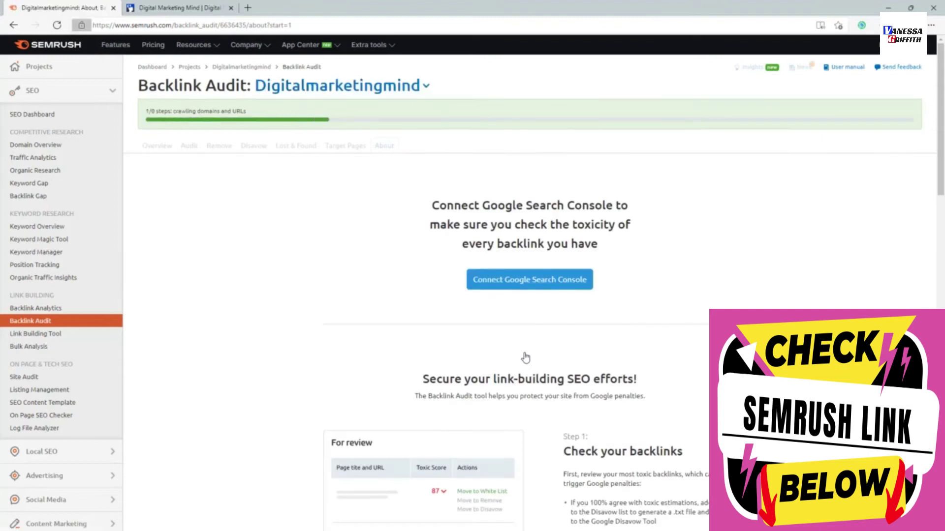
Dismiss the notification prompt and open the Digitalmarketingmind dashboard to see the Backlink Audit summary.
click(210, 42)
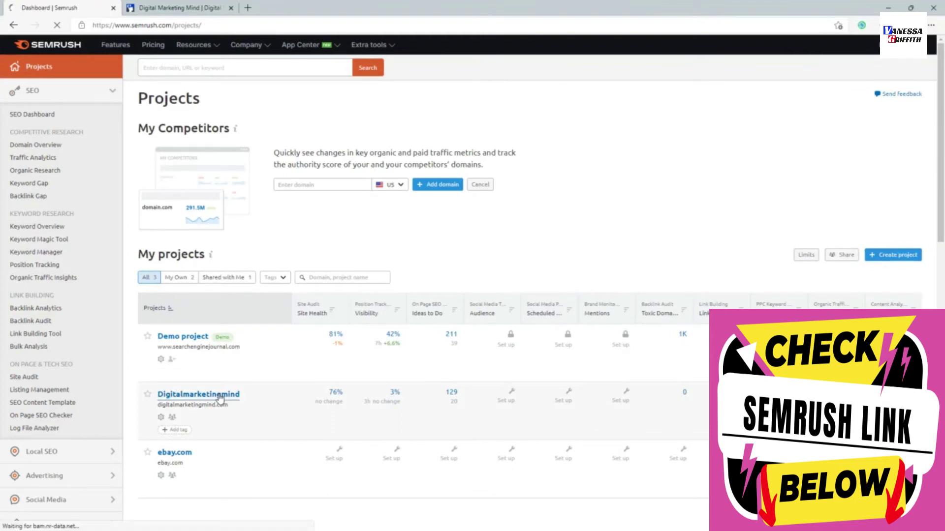
click(220, 396)
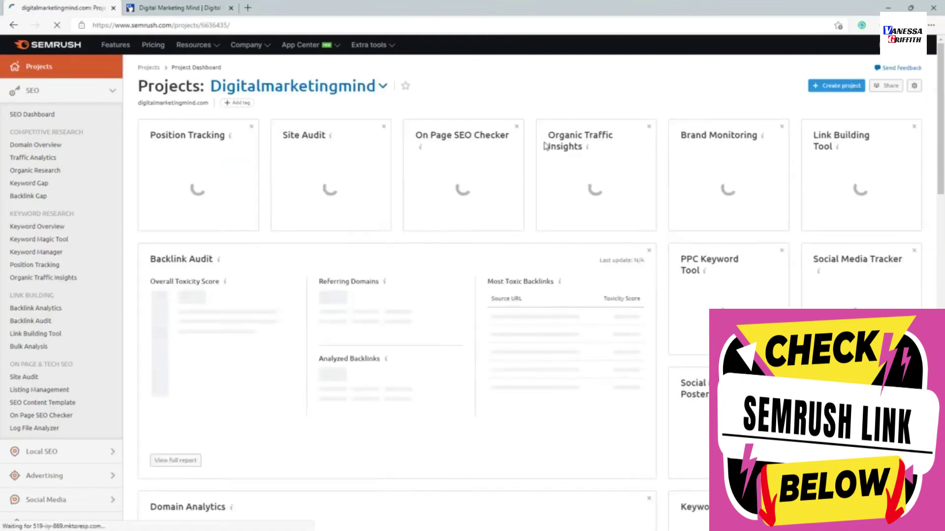
scroll(545, 146, down, 3)
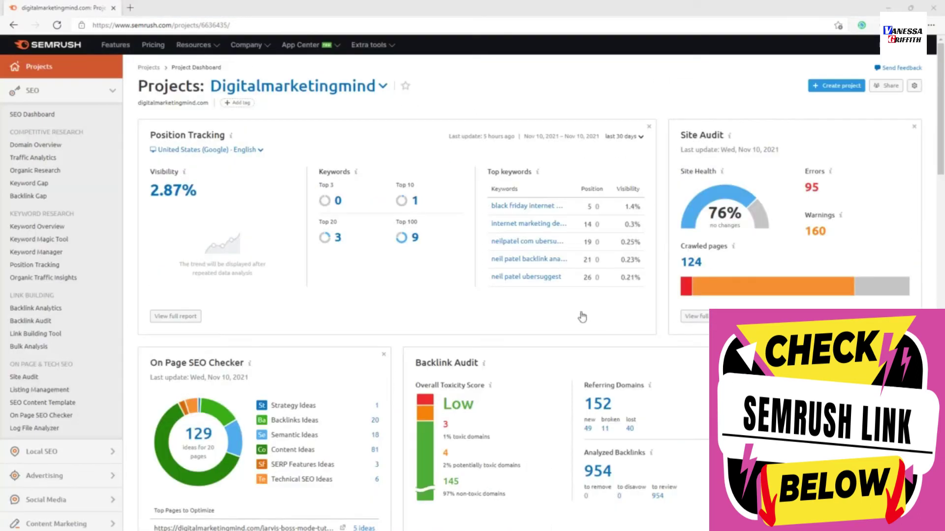
scroll(448, 361, down, 2)
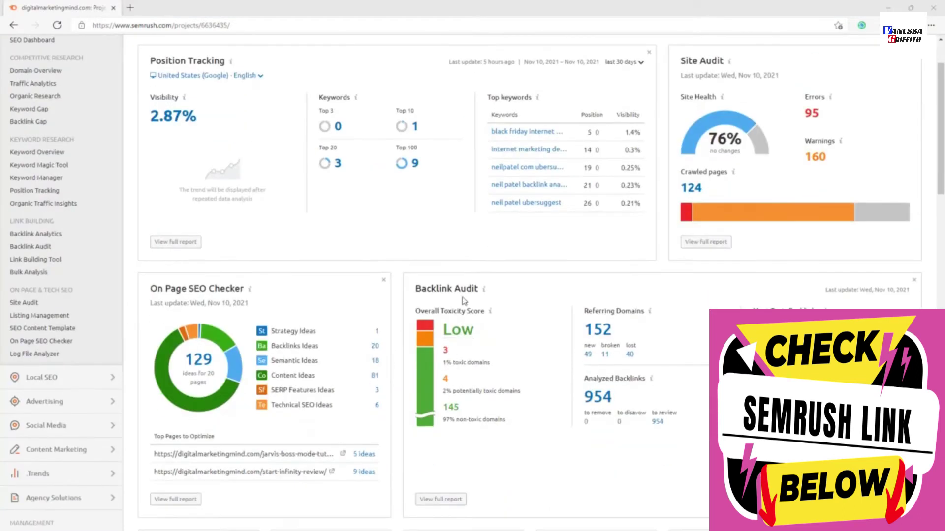
Open the Backlink Audit overview showing 3 toxic, 4 potentially toxic and 145 non-toxic domains.
click(446, 291)
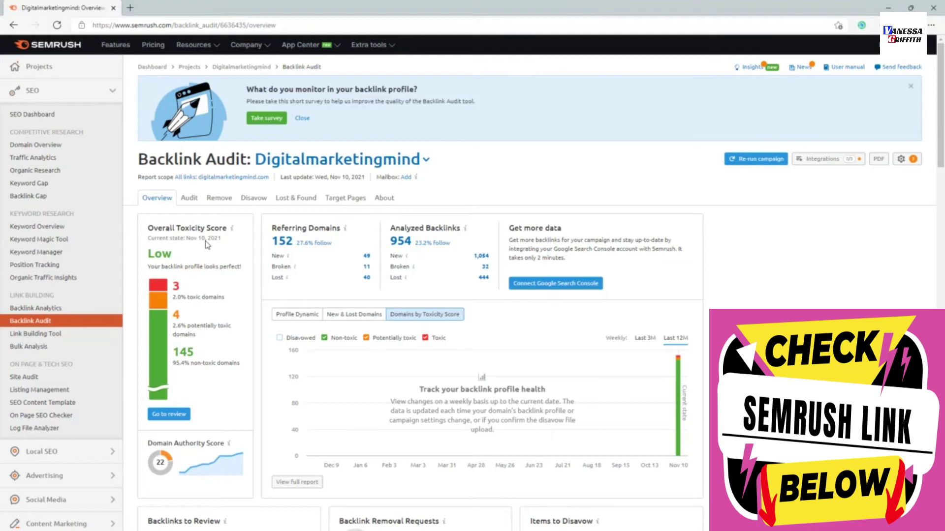
scroll(207, 245, down, 2)
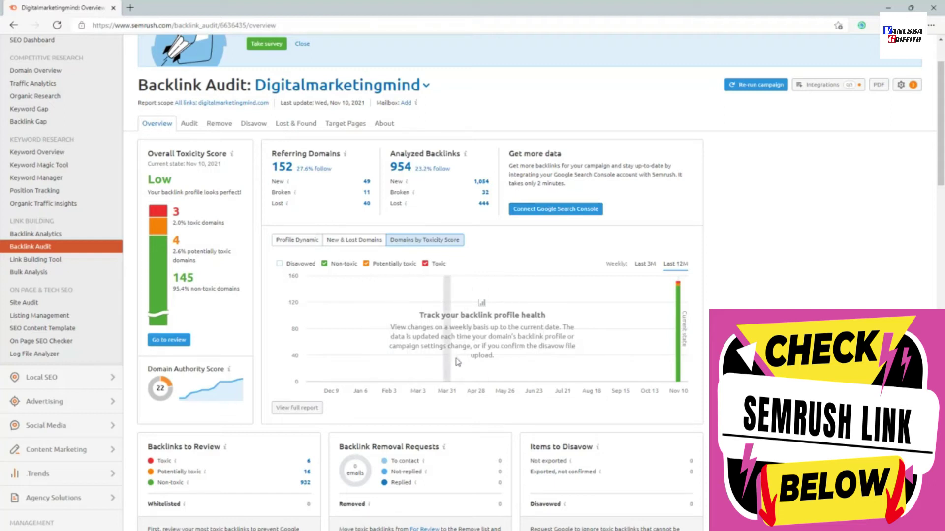
mouse_move(678, 342)
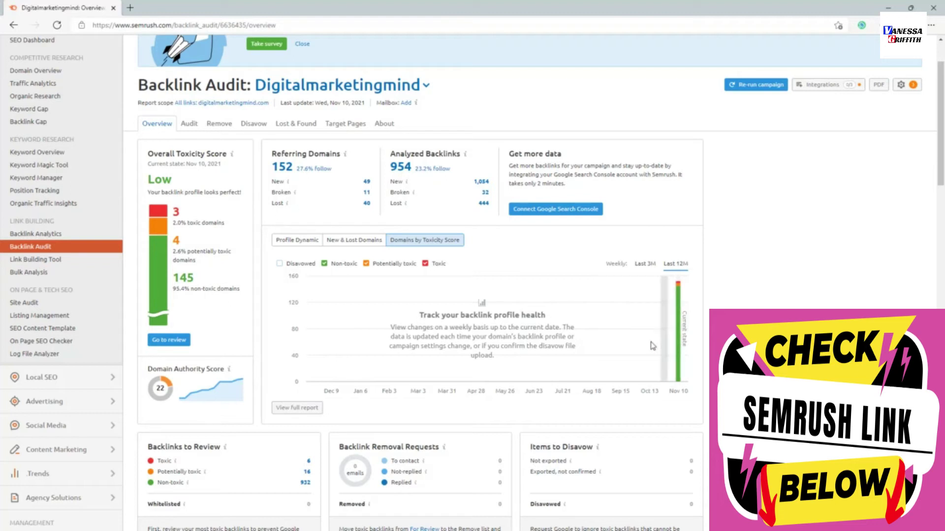
scroll(619, 350, down, 5)
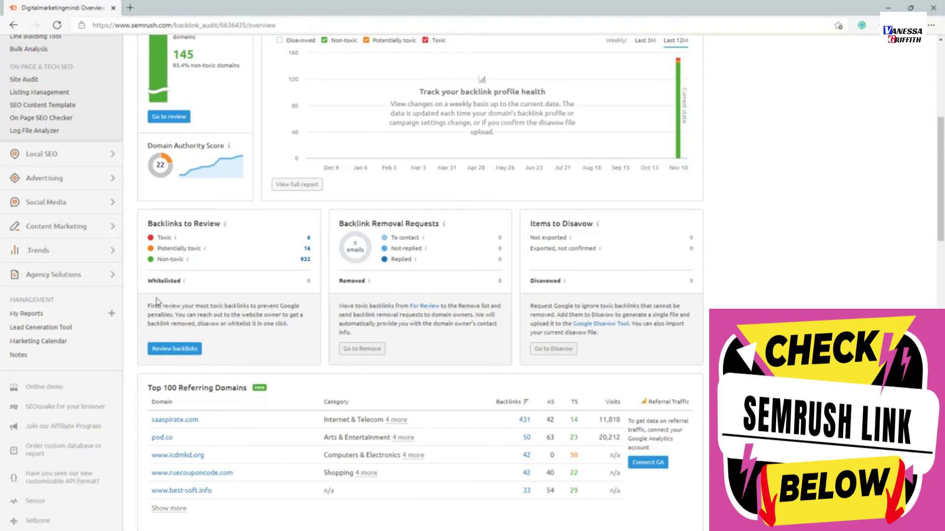
scroll(157, 303, down, 3)
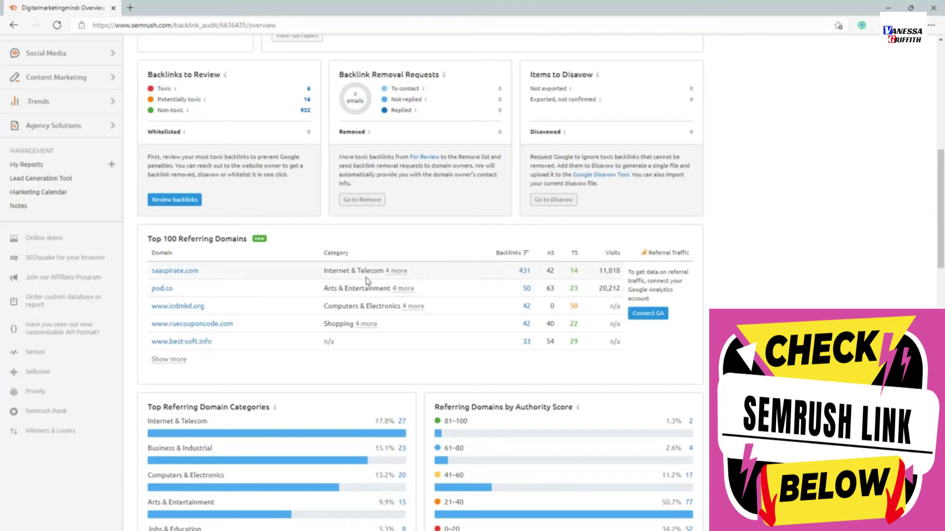
scroll(364, 286, down, 5)
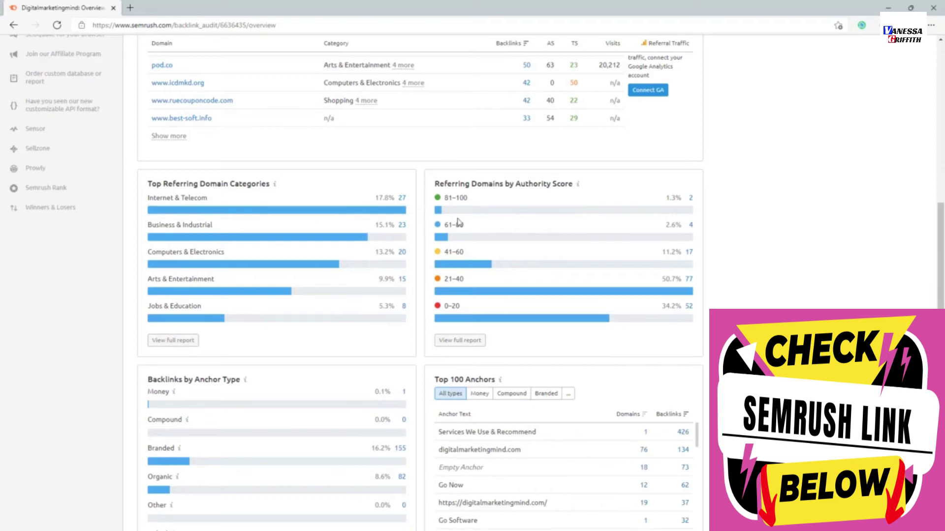
scroll(458, 222, down, 2)
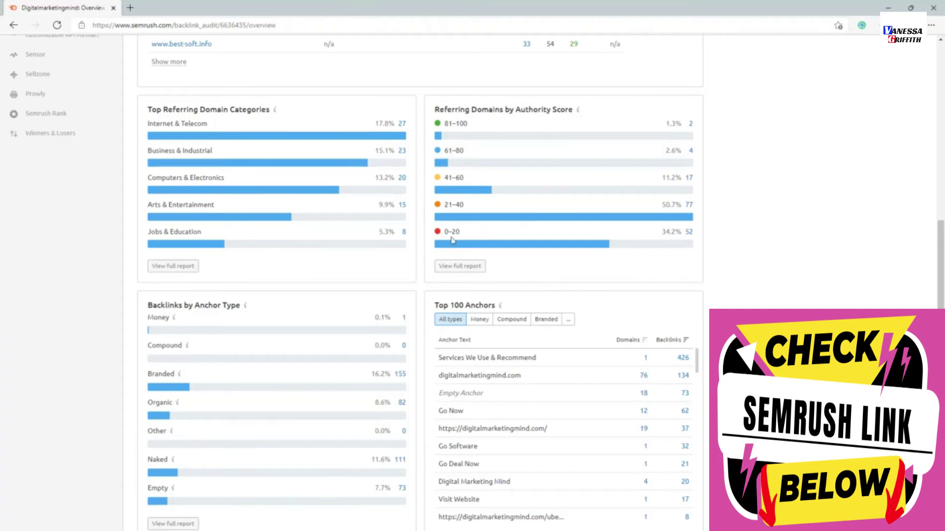
scroll(348, 281, down, 3)
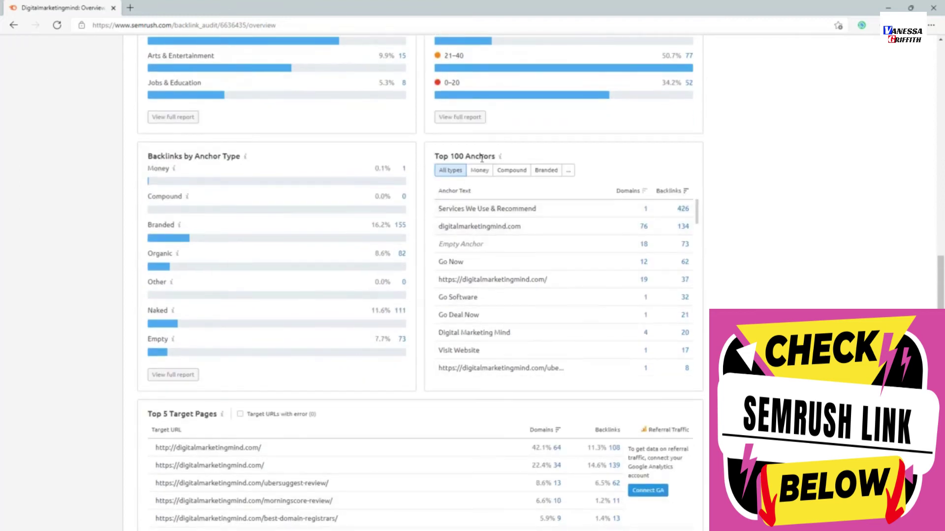
scroll(477, 206, down, 2)
scroll(294, 399, down, 6)
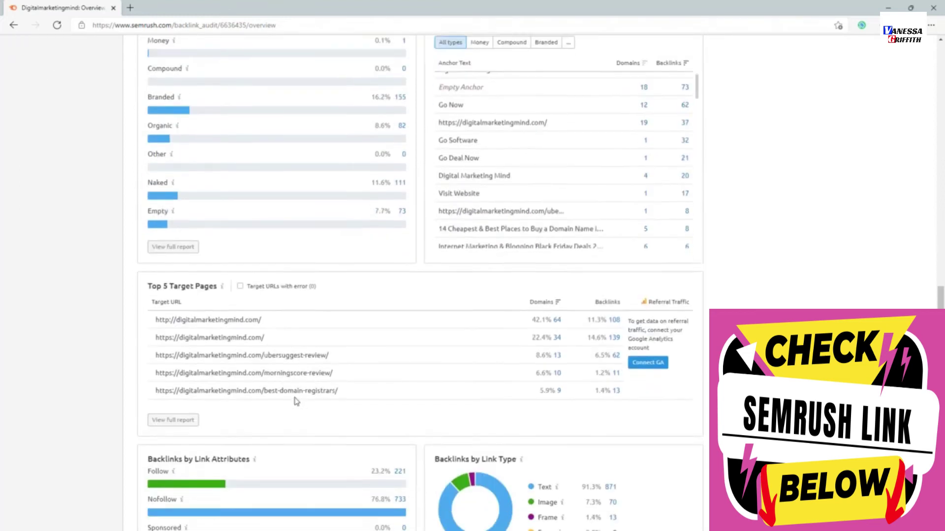
scroll(534, 354, down, 3)
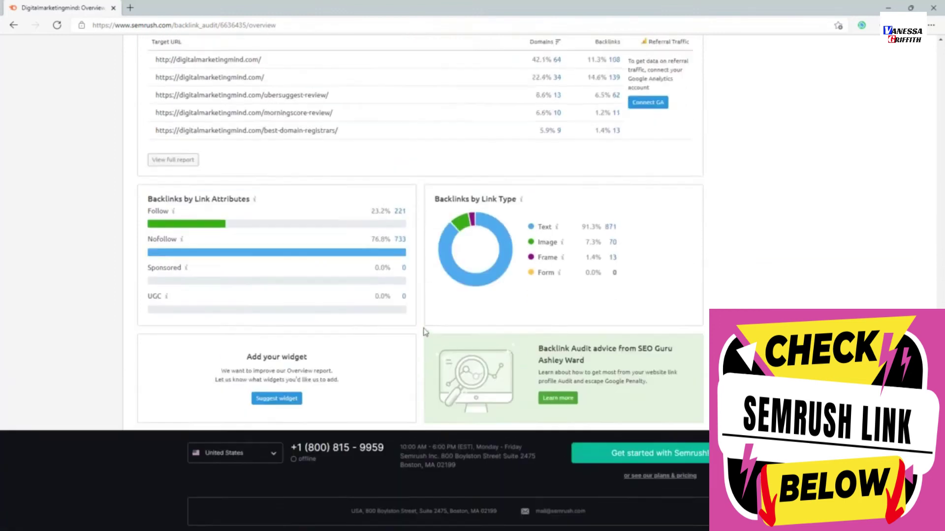
scroll(422, 331, up, 10)
scroll(425, 333, up, 9)
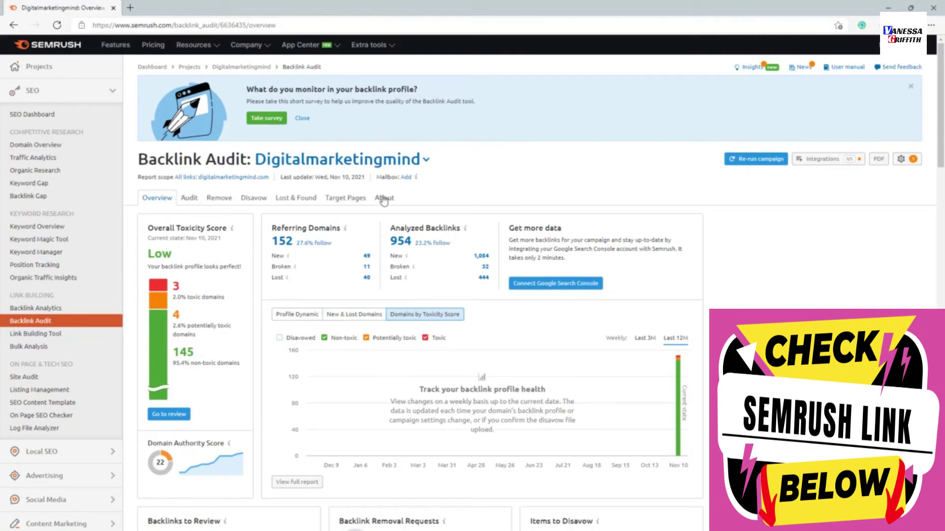
Switch to the Audit tab and scroll to the backlinks table with per-backlink toxicity scores.
click(187, 203)
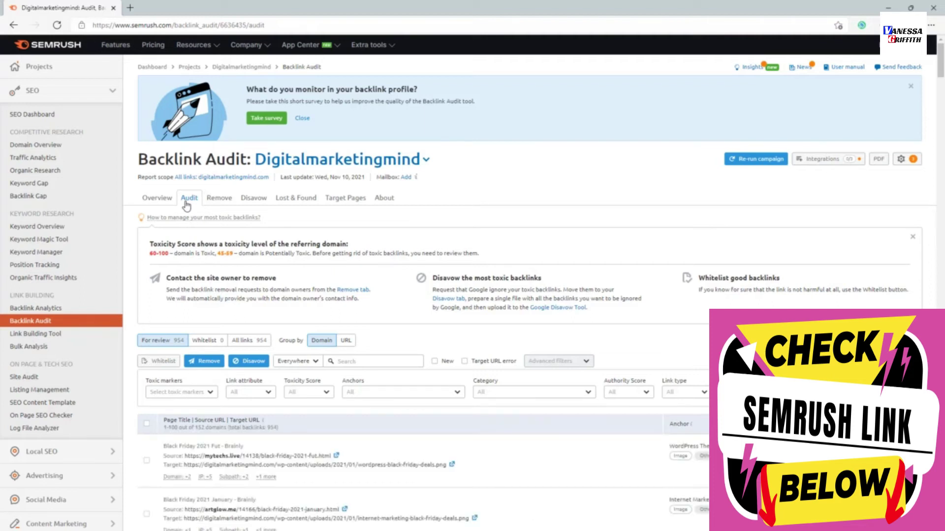
scroll(208, 272, down, 2)
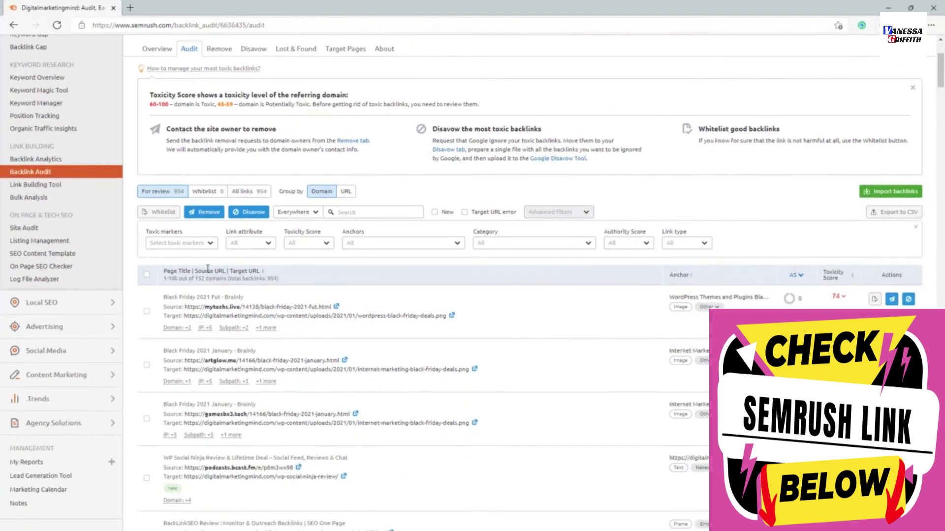
scroll(208, 268, down, 3)
mouse_move(223, 238)
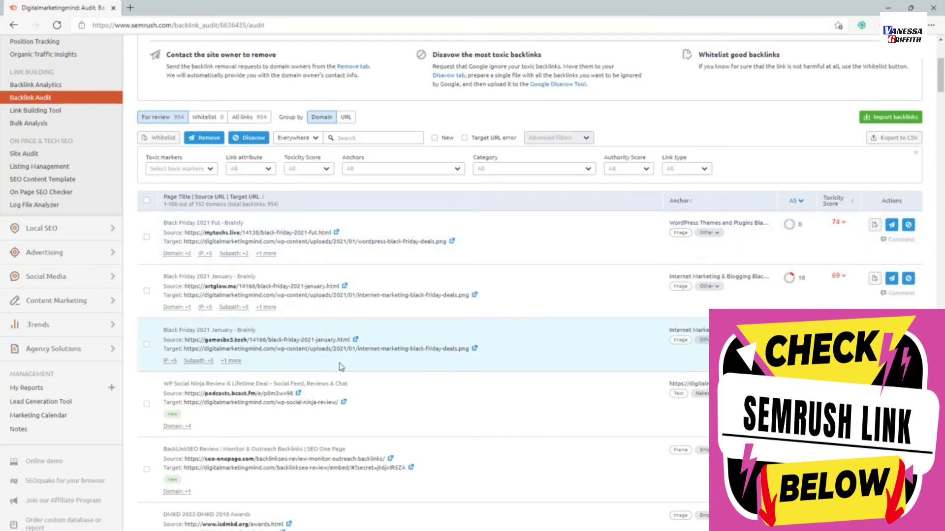
mouse_move(351, 349)
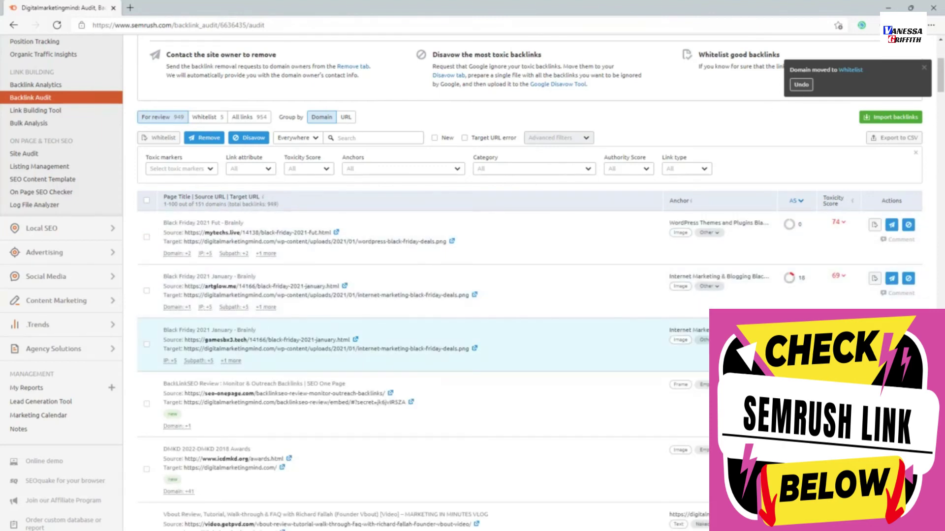
Move the toxicity-69 artglow.me domain from review onto the Remove list.
mouse_move(309, 235)
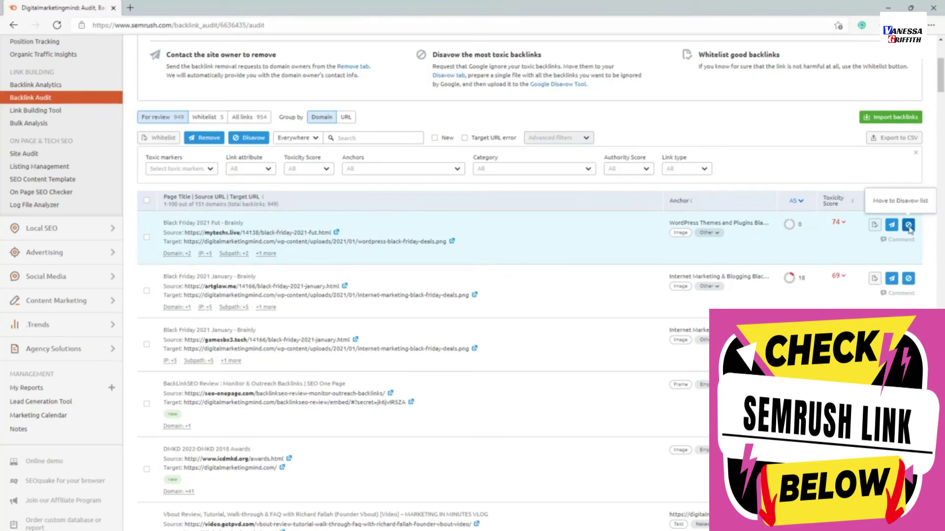
click(891, 282)
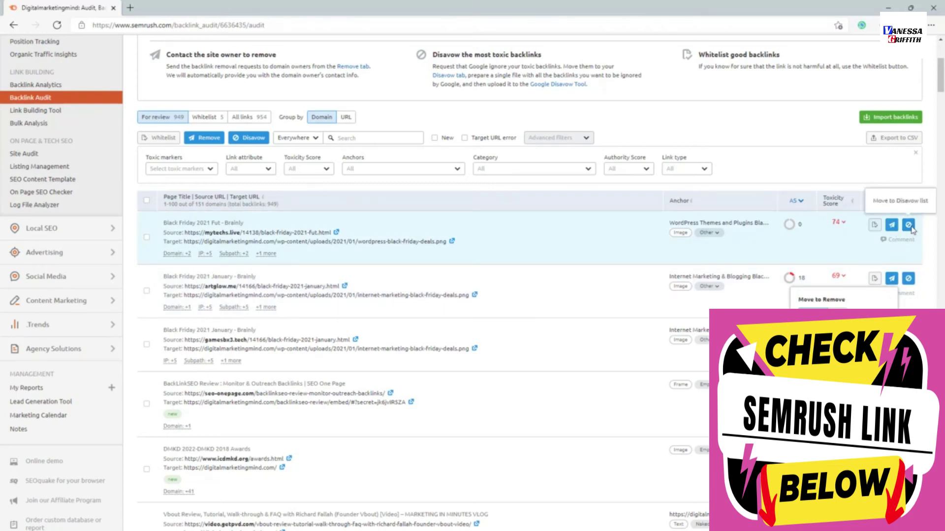
click(909, 226)
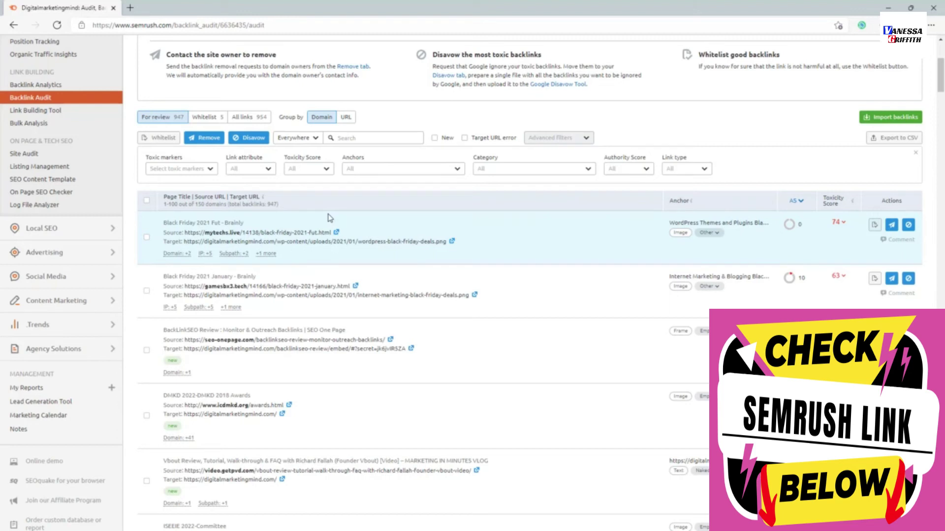
click(182, 169)
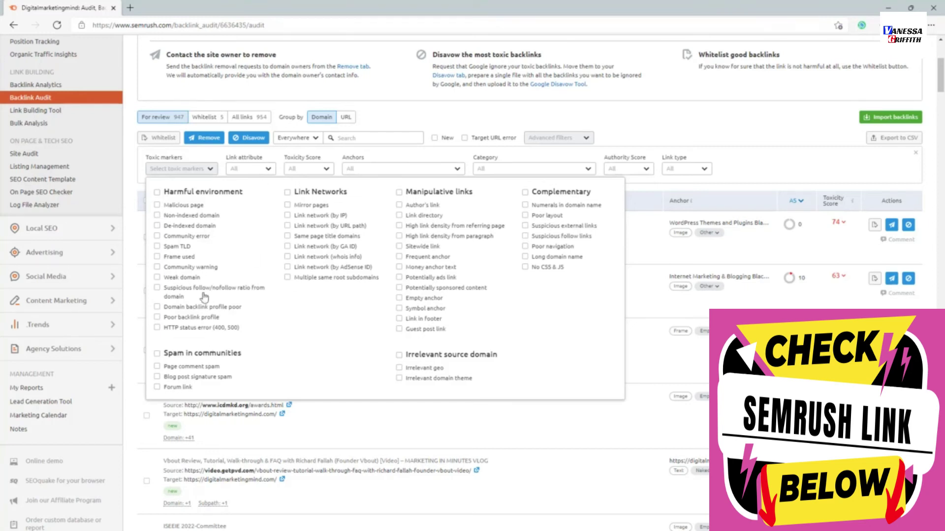
click(268, 169)
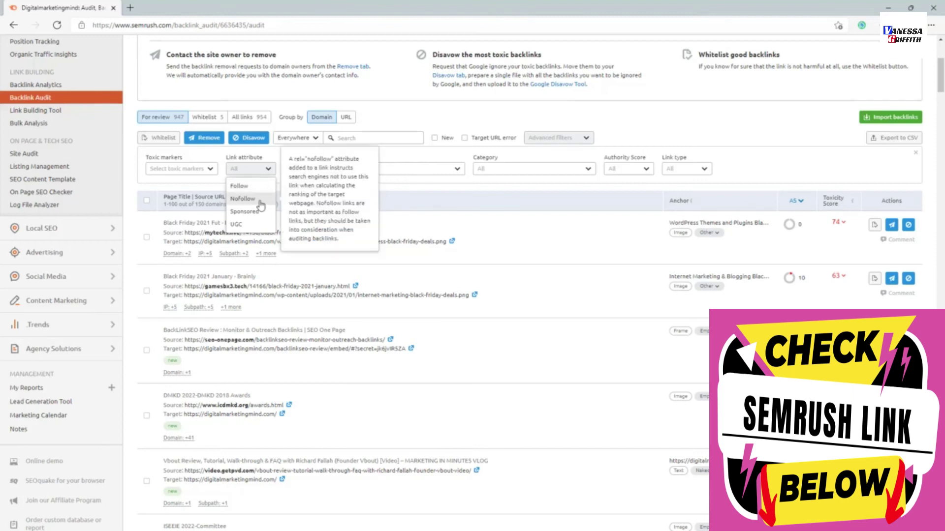
mouse_move(258, 225)
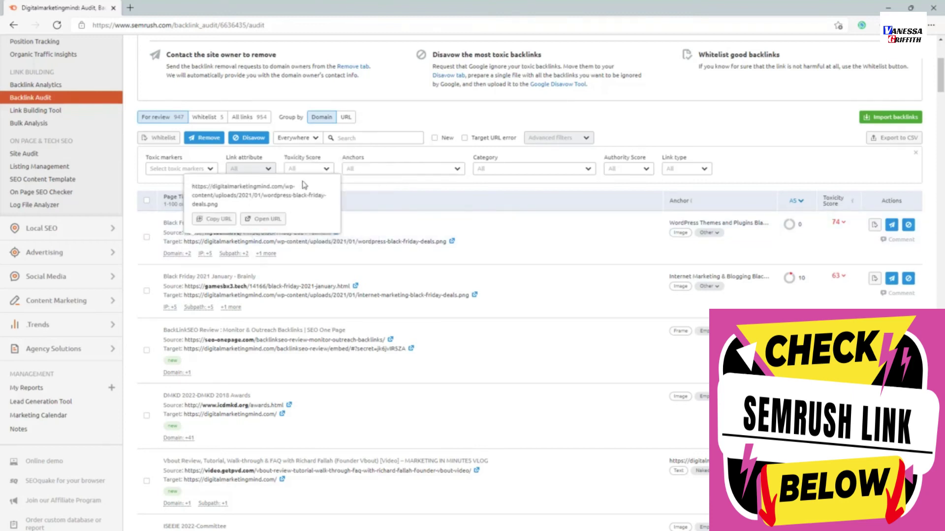
click(318, 170)
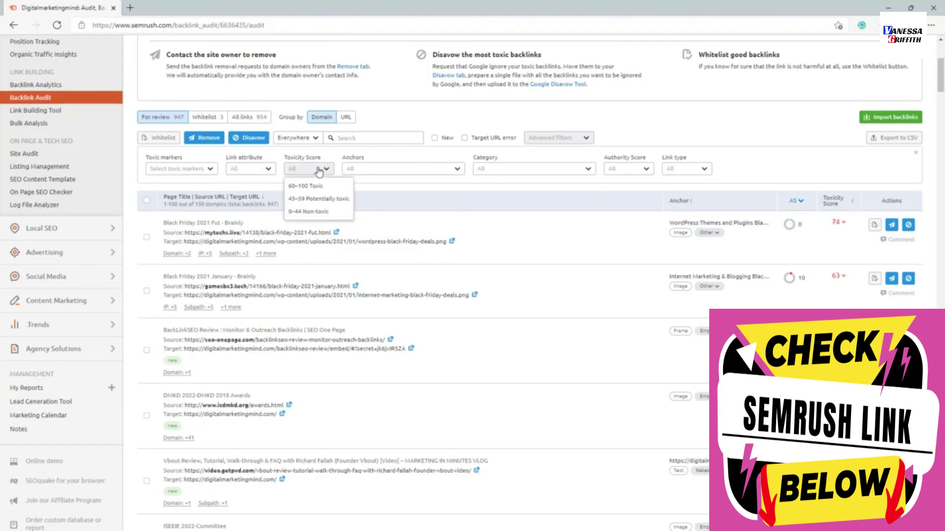
click(370, 169)
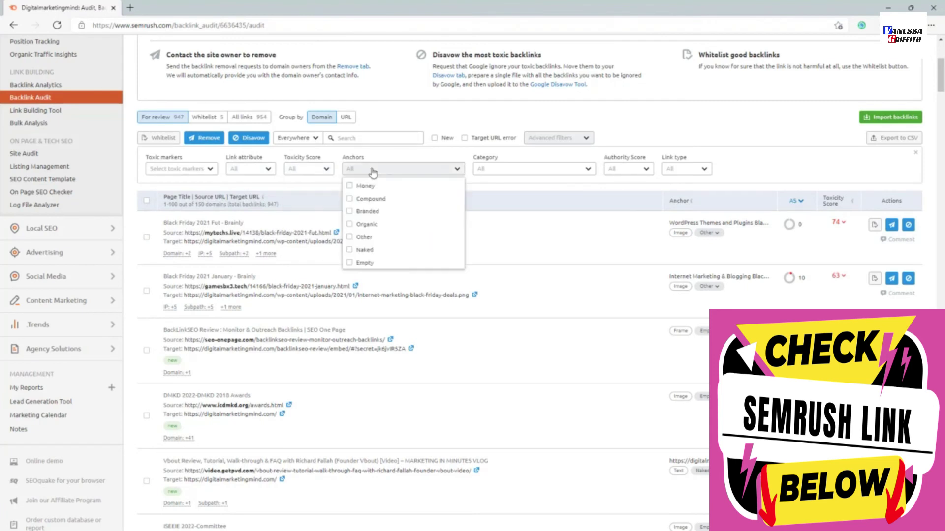
click(489, 170)
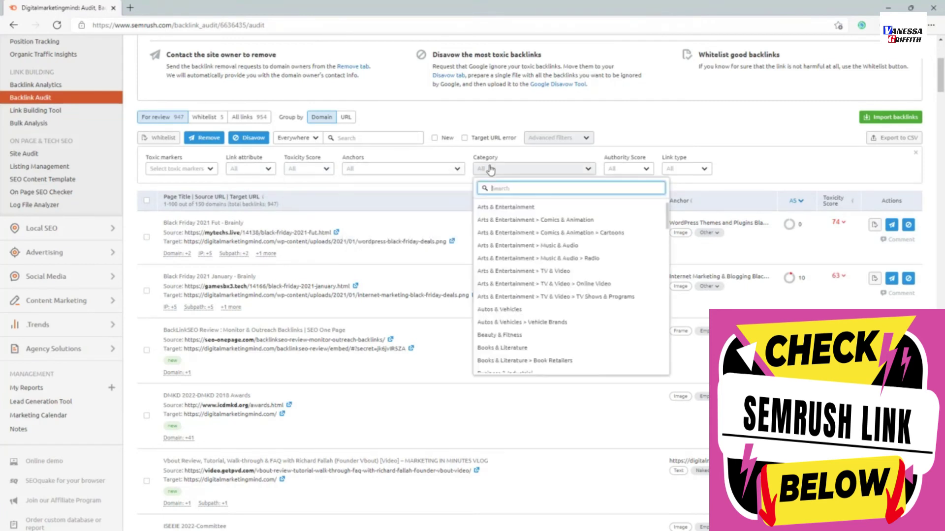
click(630, 169)
click(691, 172)
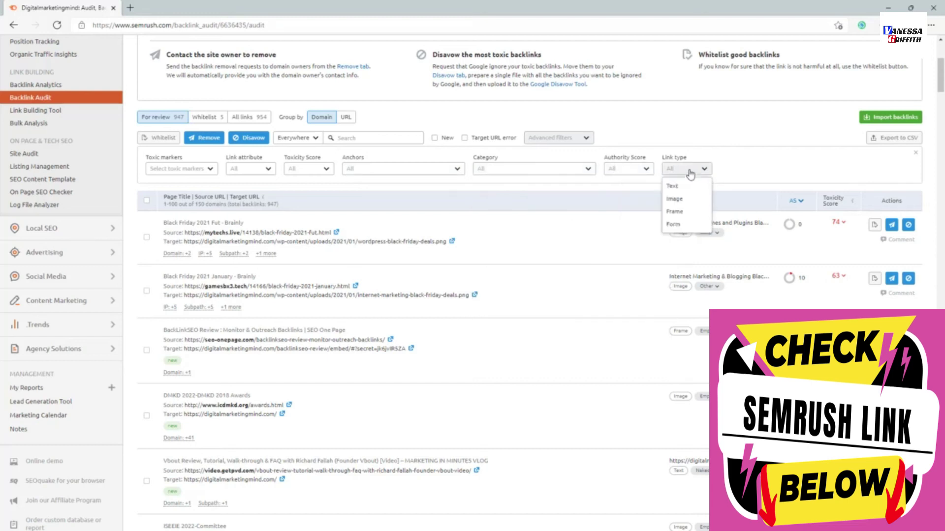
click(747, 168)
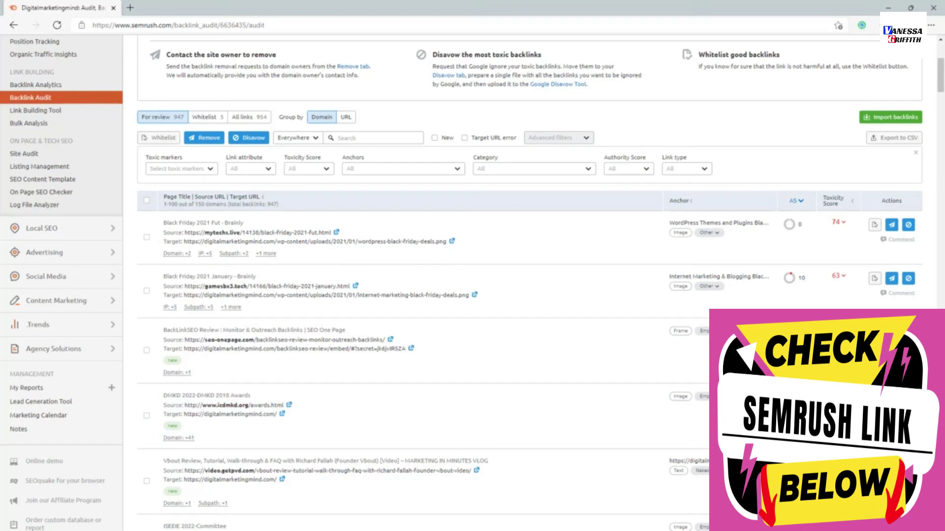
Dismiss a stray browser context menu and scroll back up the Audit list.
right_click(745, 80)
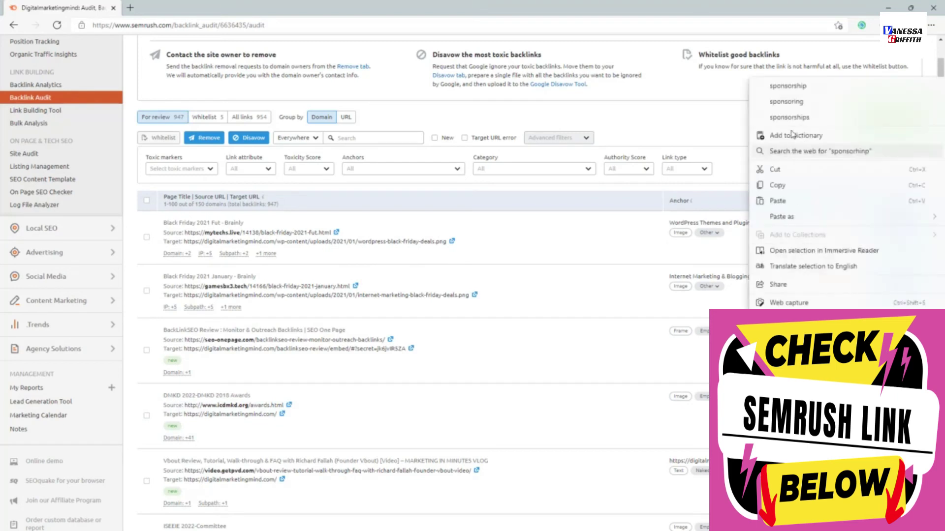
key(Escape)
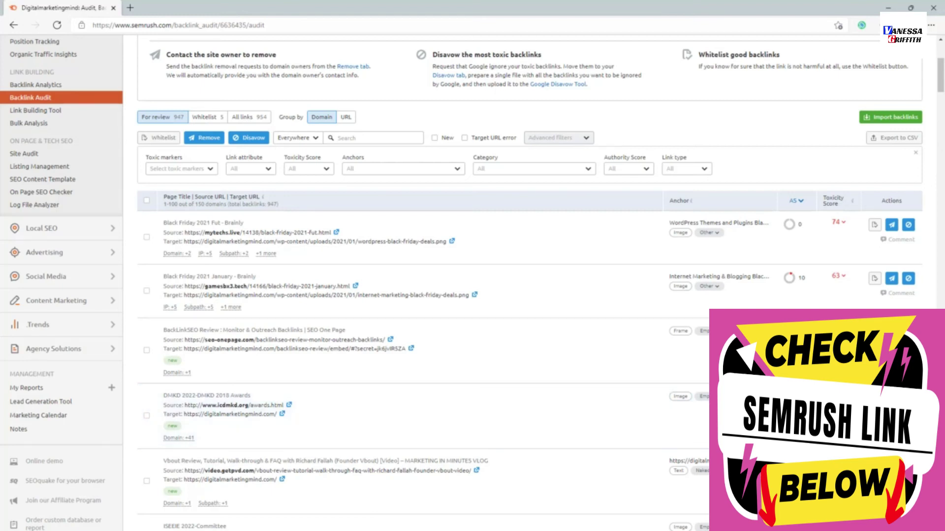
scroll(205, 235, up, 5)
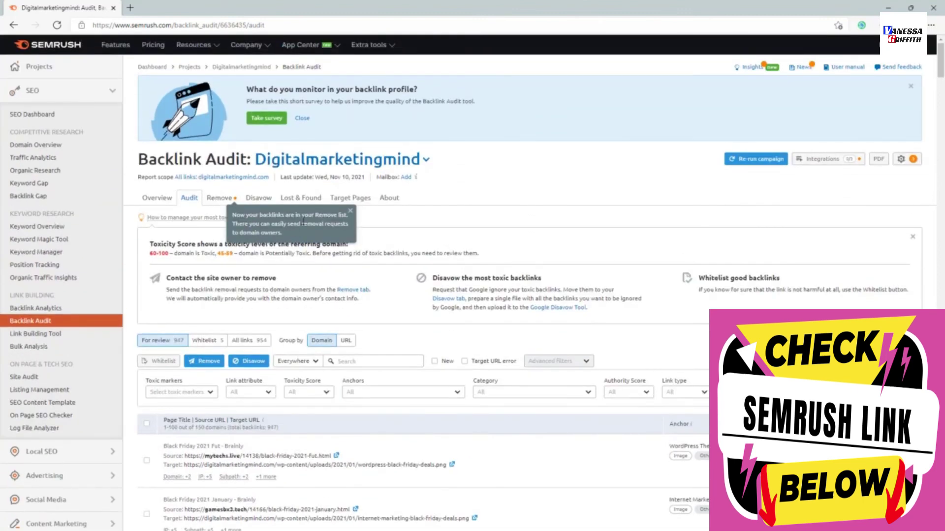
Open the Remove list, start a removal email to artglow.me, discard it and return.
click(219, 201)
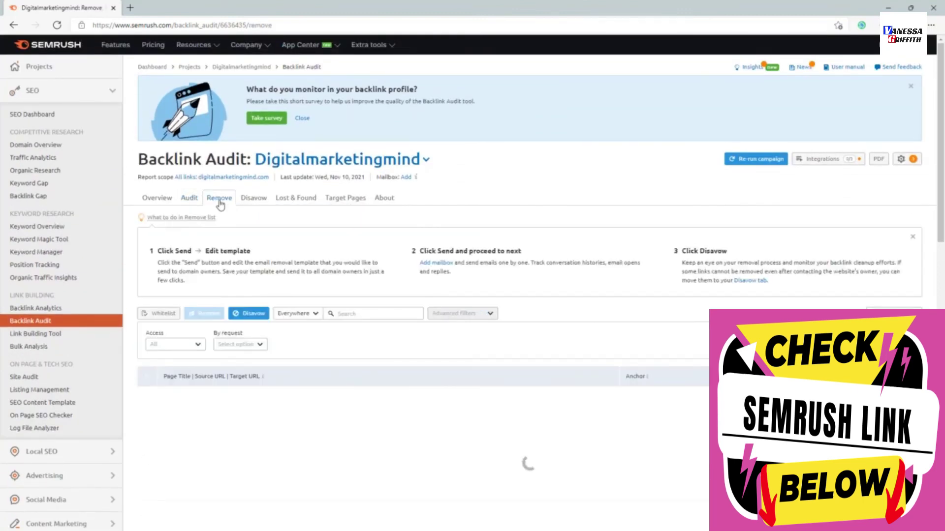
scroll(226, 343, down, 2)
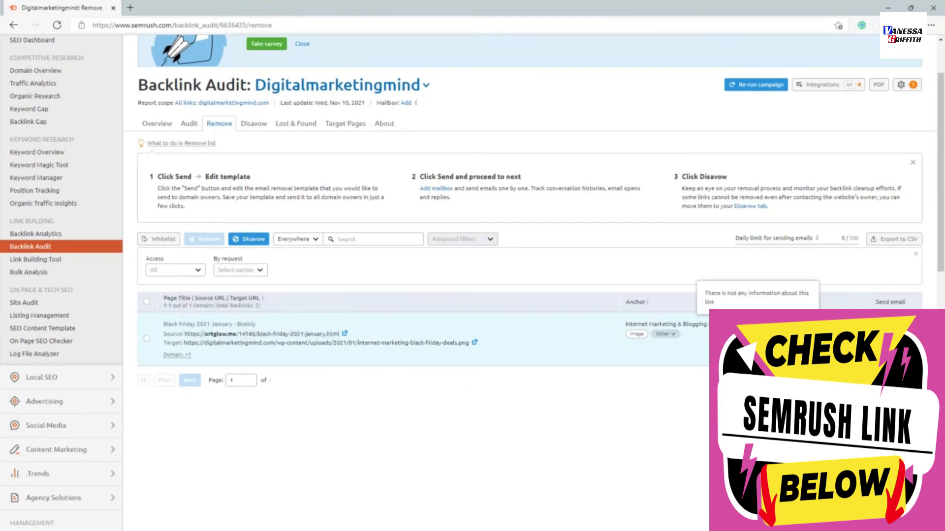
click(890, 338)
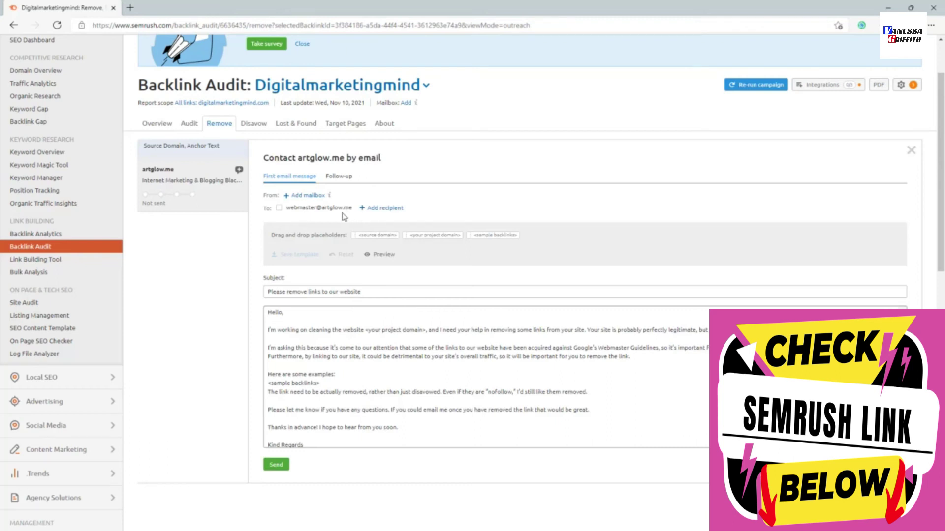
click(365, 212)
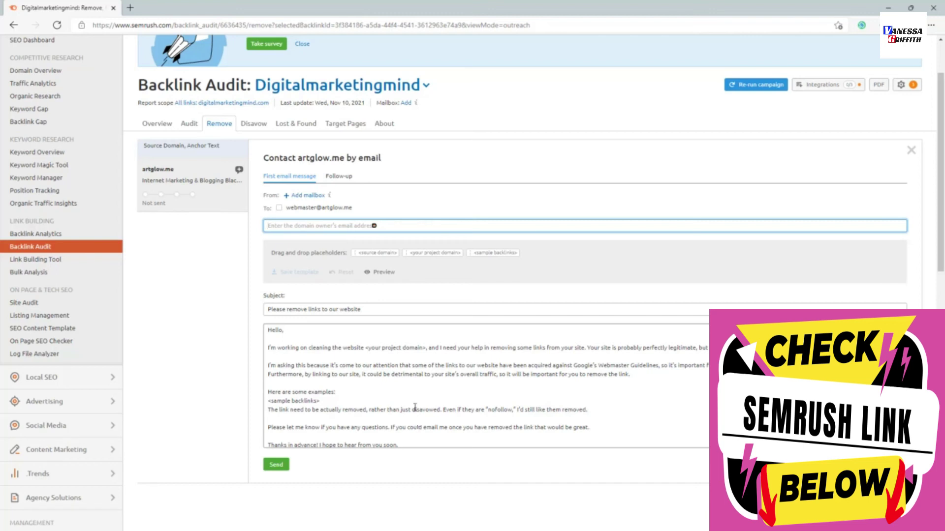
click(218, 124)
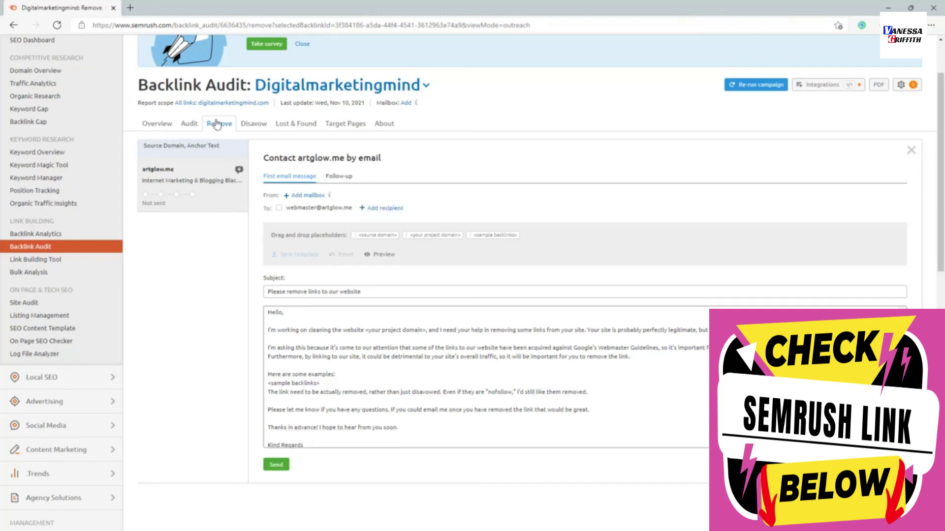
click(189, 126)
click(215, 124)
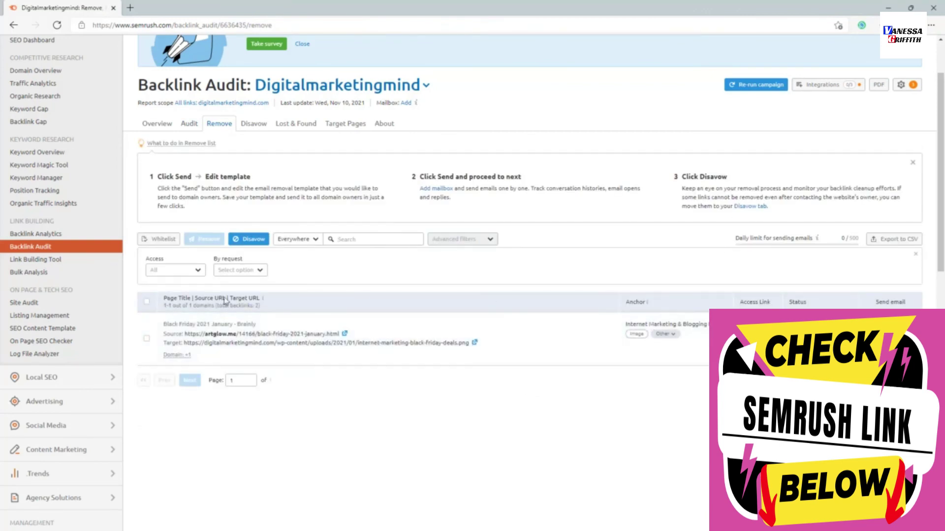
Move the artglow.me backlink from Remove to the Disavow list and review that list.
click(146, 338)
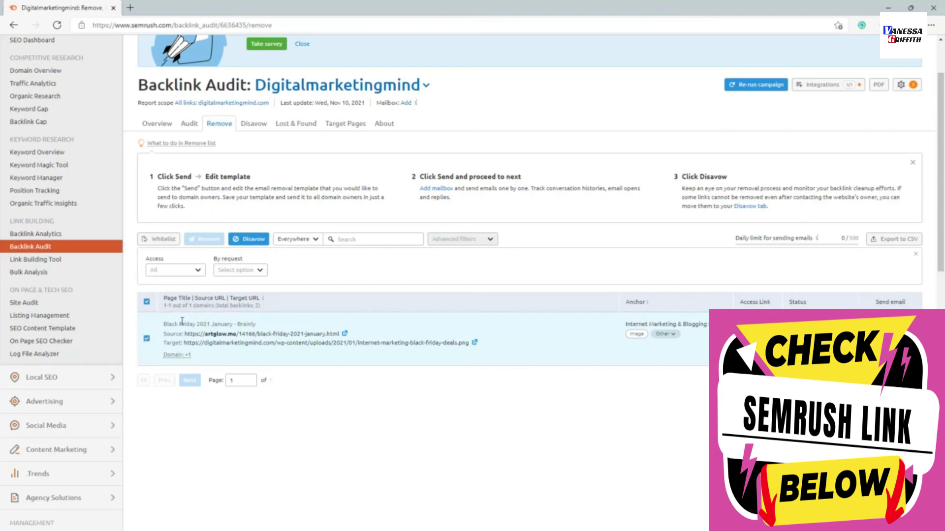
click(249, 240)
click(251, 297)
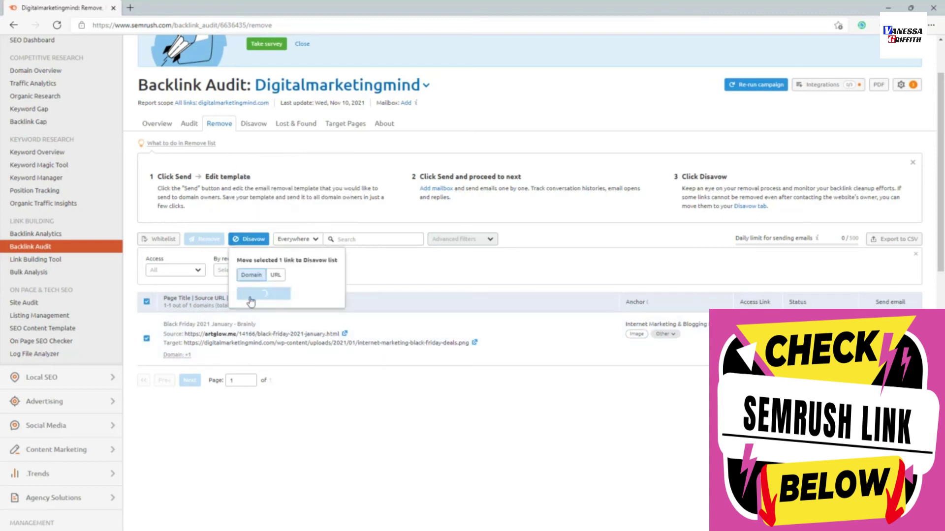
click(254, 125)
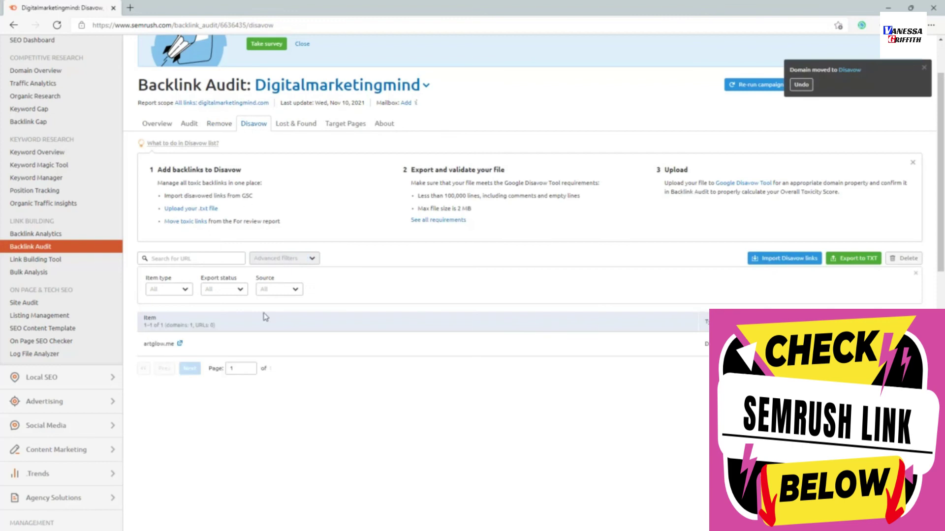
scroll(264, 324, down, 2)
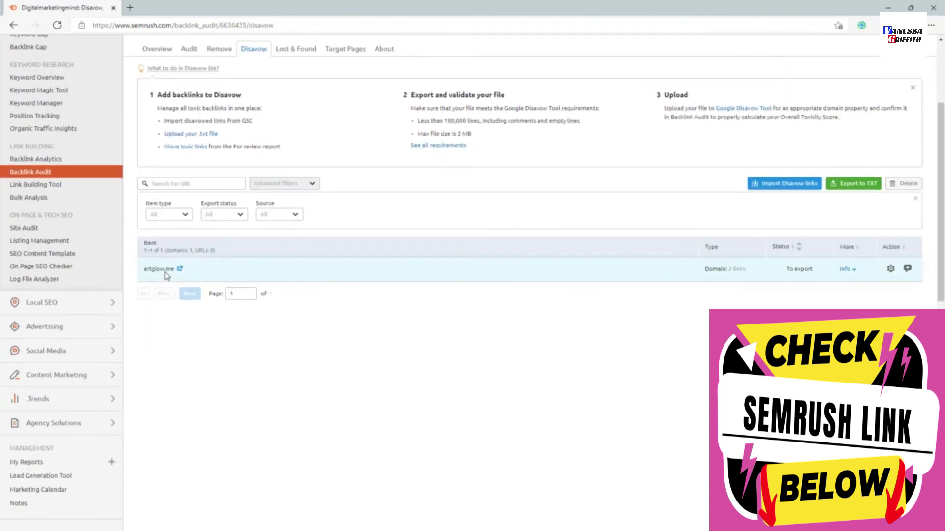
scroll(166, 276, up, 2)
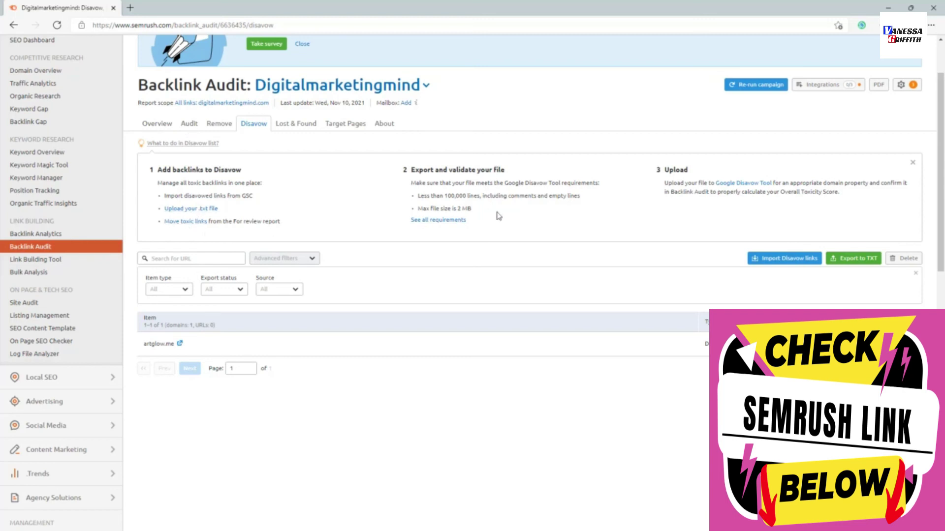
Open Google's Disavow Tool in a new tab, view it, then go back to Semrush.
right_click(745, 186)
click(778, 191)
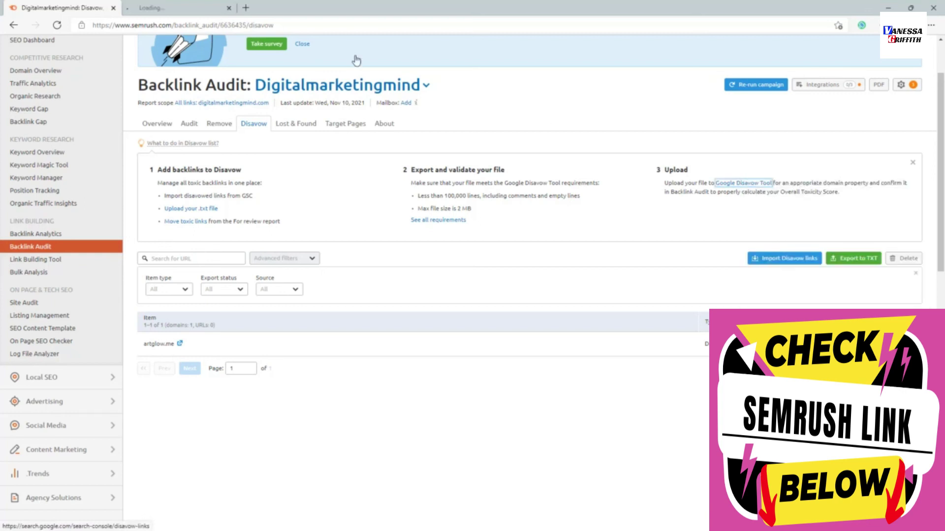
click(143, 6)
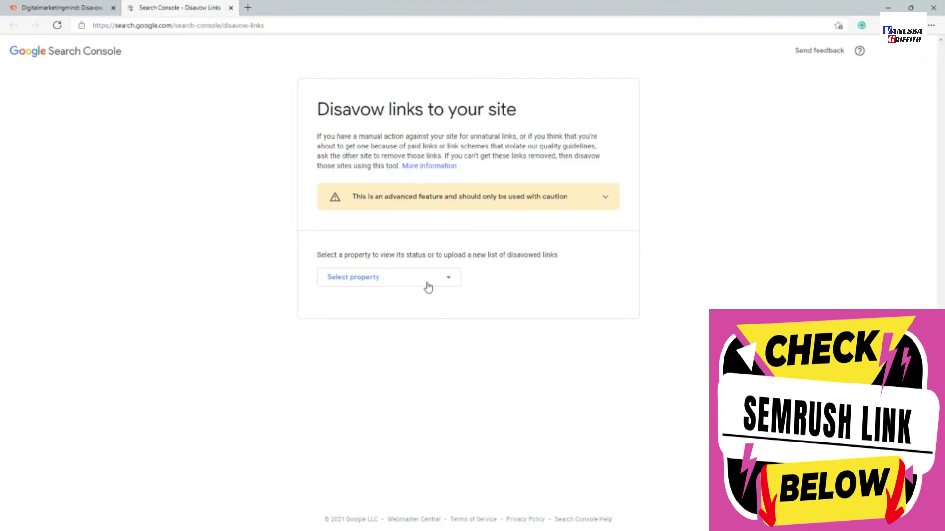
click(85, 7)
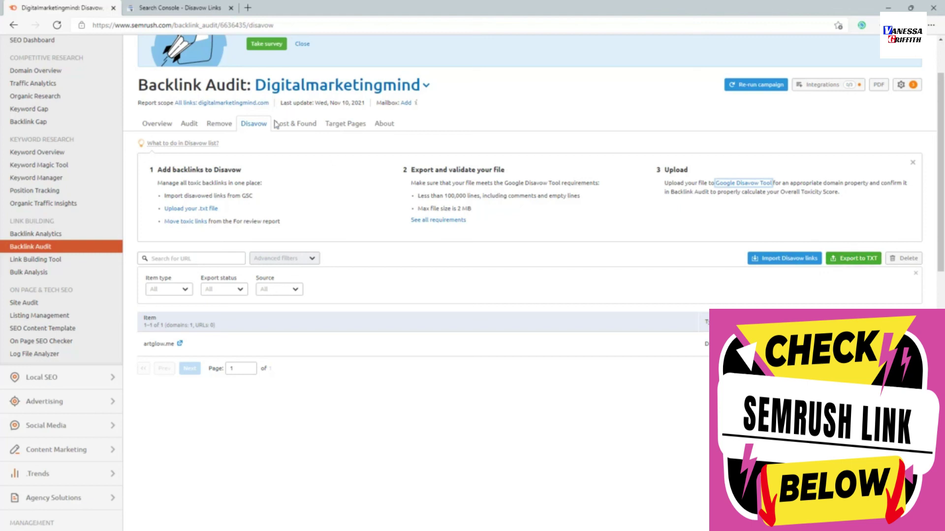
Show the Lost & Found report: 49 new, 11 broken and 40 lost referring domains.
click(292, 127)
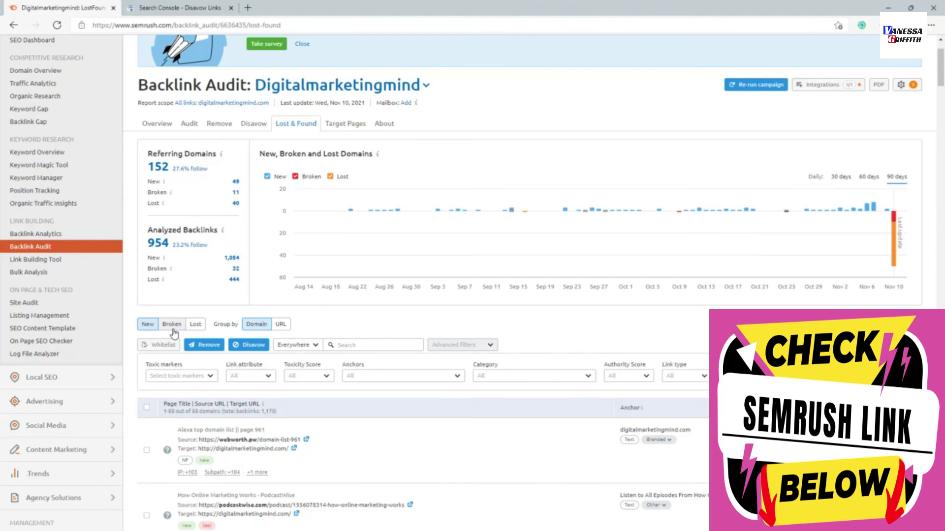
scroll(173, 335, down, 5)
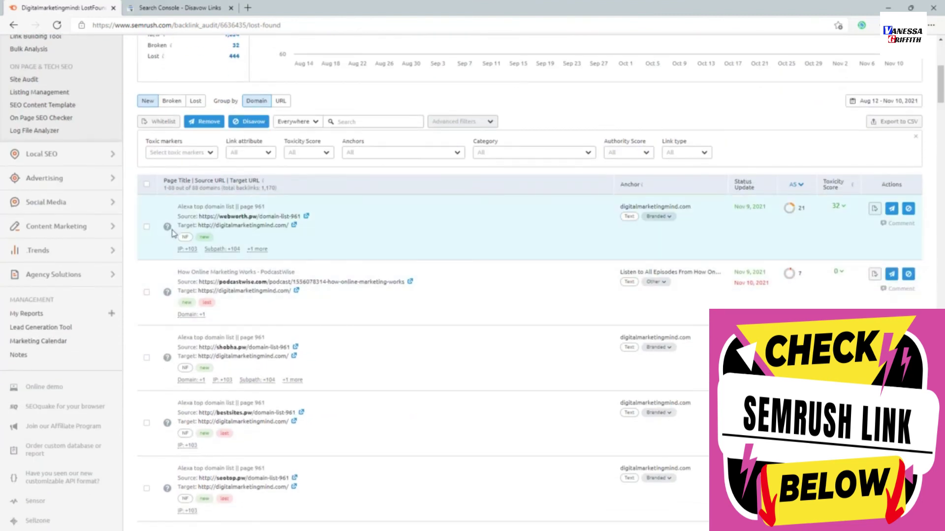
mouse_move(186, 243)
scroll(352, 238, up, 3)
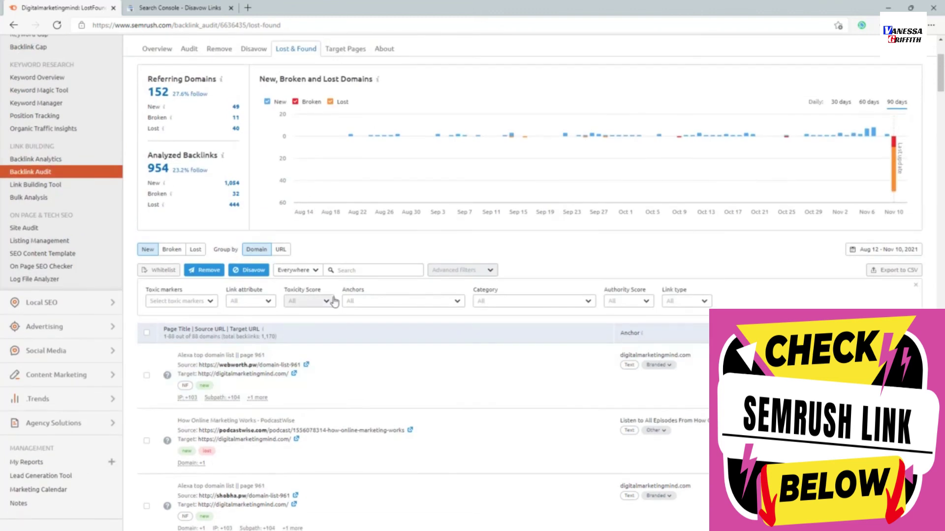
scroll(344, 284, up, 2)
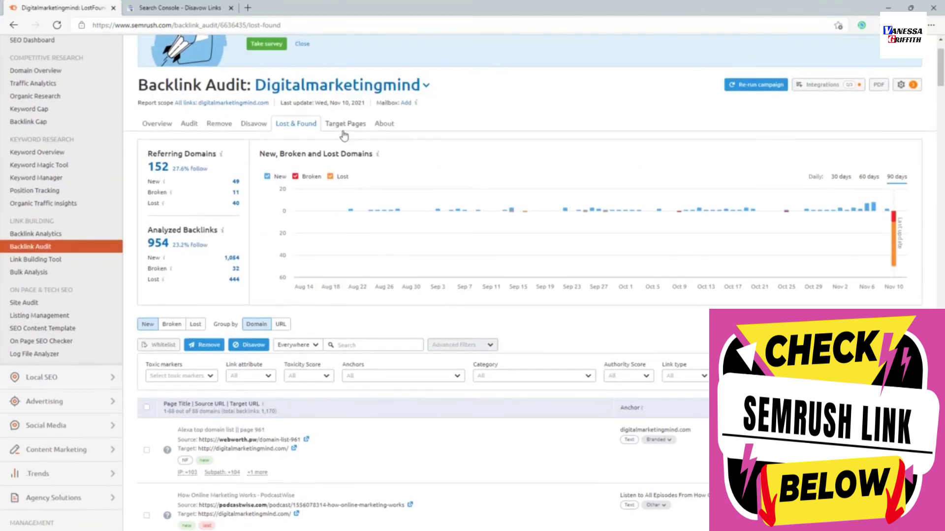
Show Target Pages by backlinks, 106 pages led by /toolkit/ with 427 active.
click(345, 129)
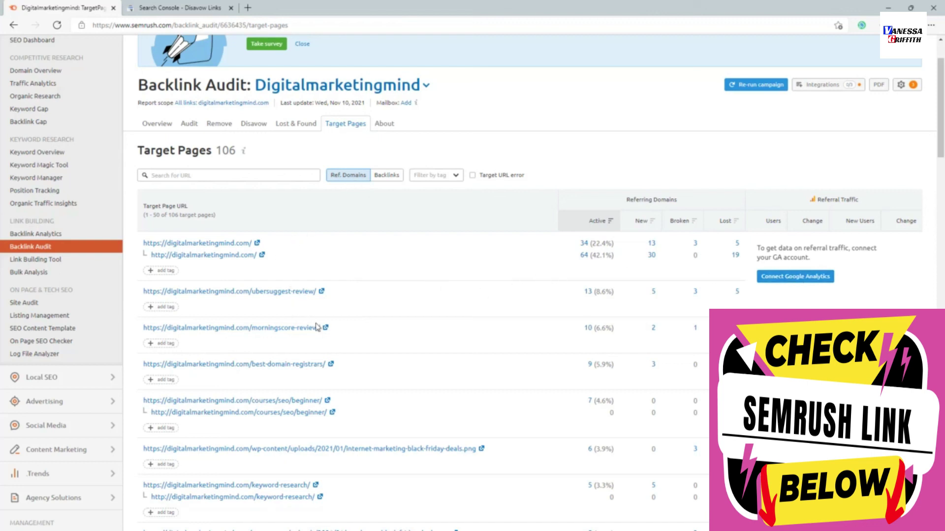
click(387, 175)
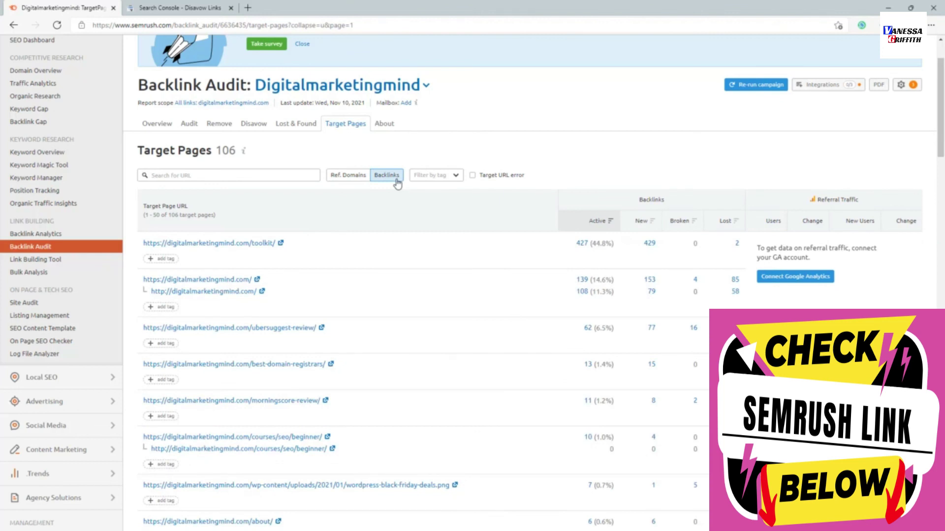
scroll(323, 339, down, 10)
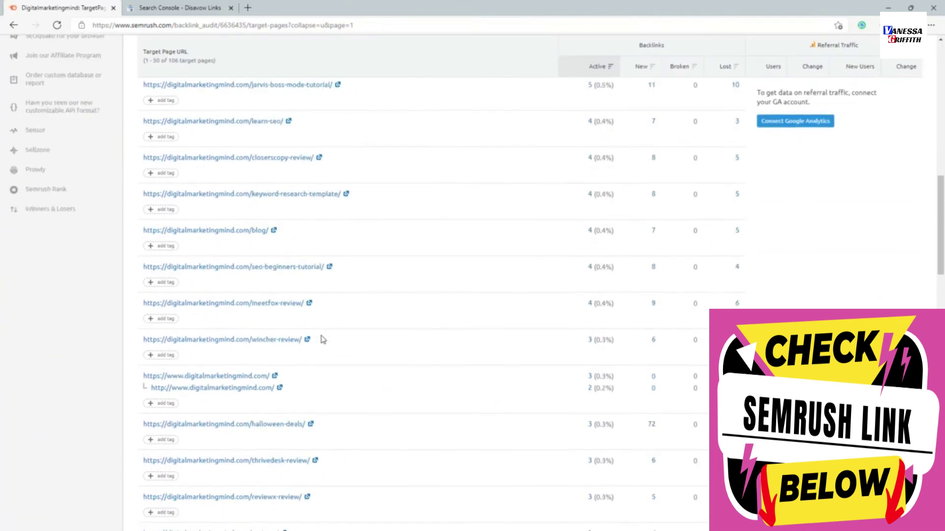
scroll(323, 339, up, 10)
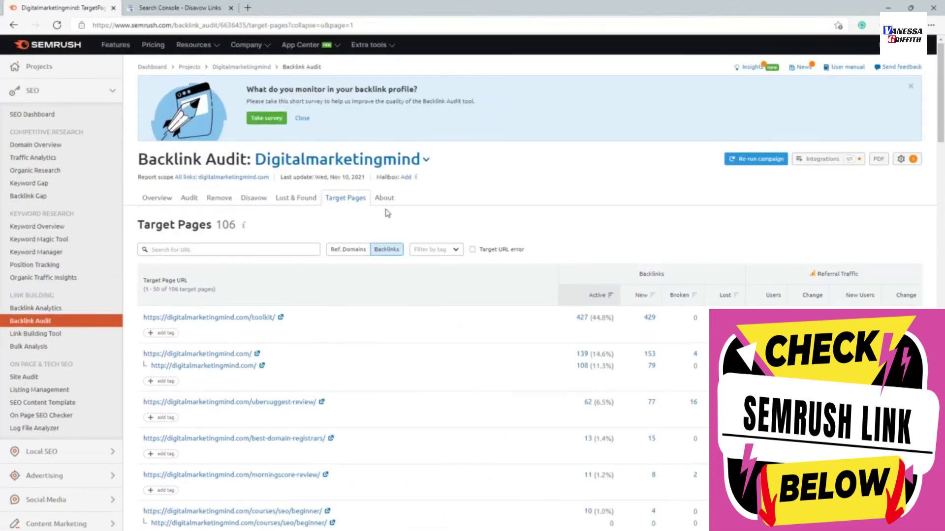